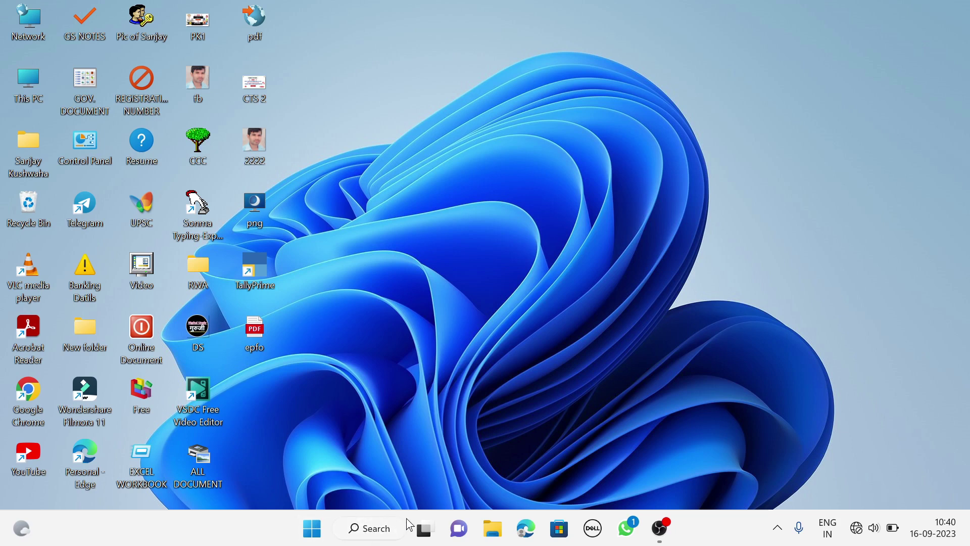
Step: Search Windows for 'Excel' so the Excel app appears as the best match
click(369, 531)
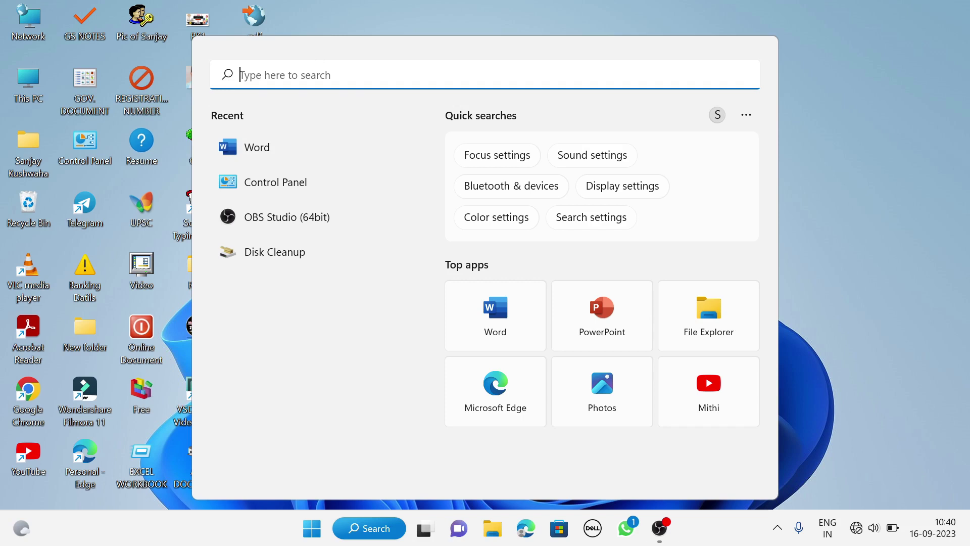
text(MS )
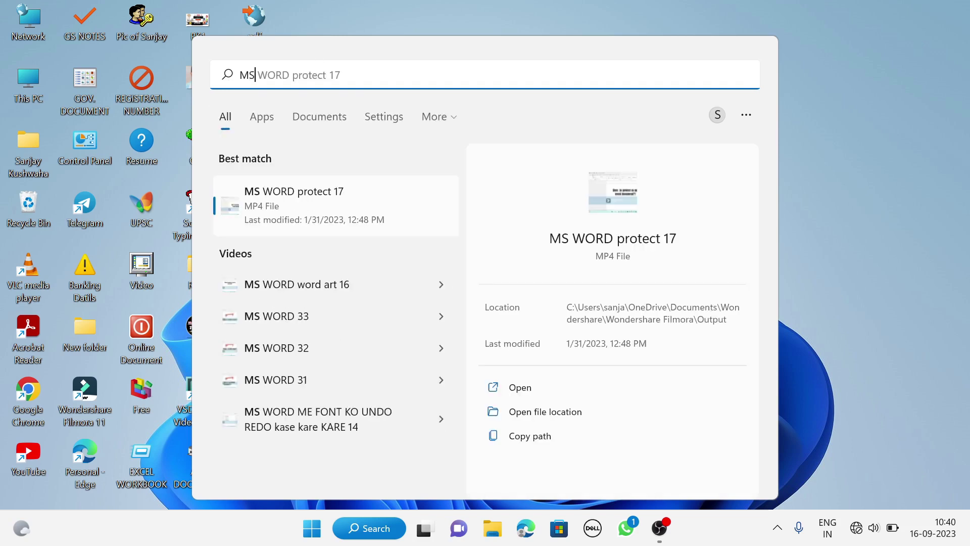
text(EX)
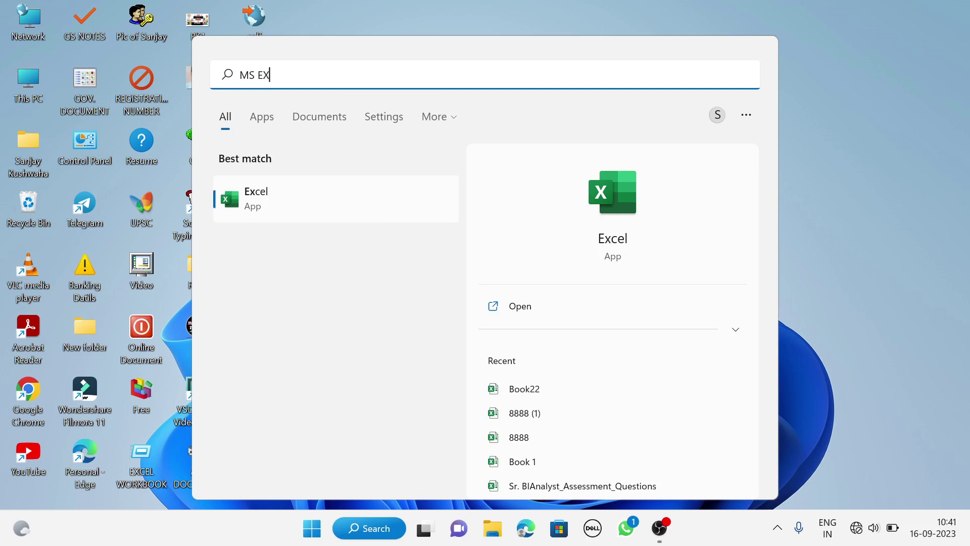
key(BackSpace)
key(BackSpace)
key(BackSpace)
key(BackSpace)
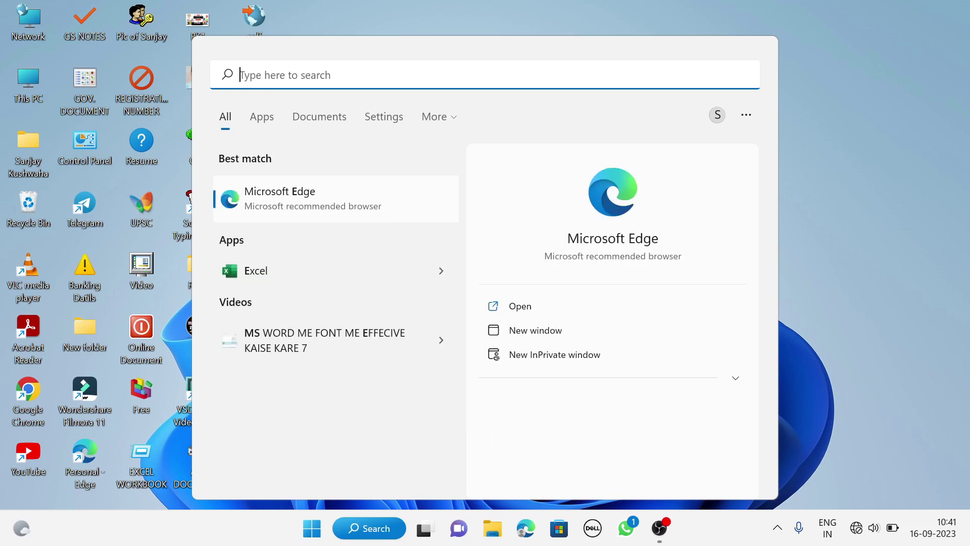
text(Excel)
key(Left)
key(Left)
key(Left)
key(BackSpace)
text(X)
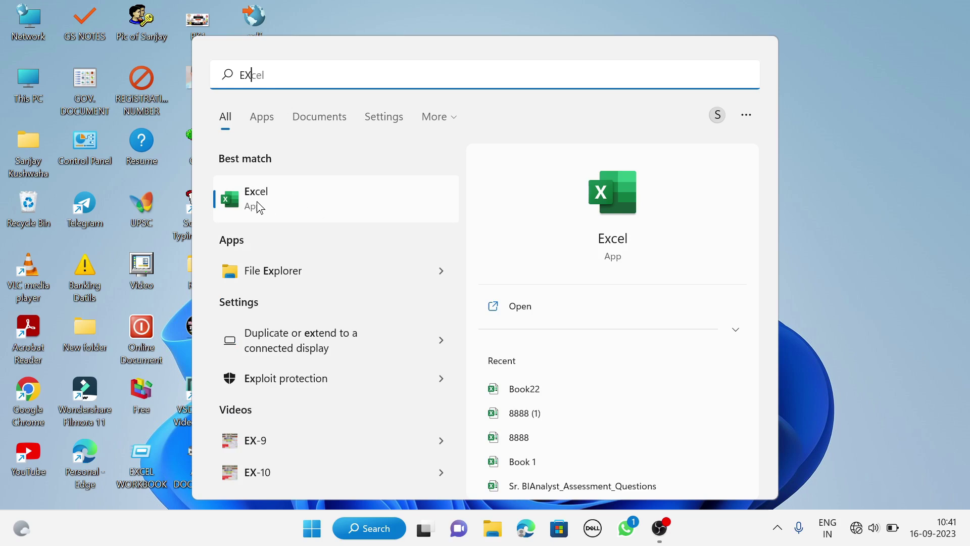
Step: Launch Excel from the search result, create a blank Book1 workbook, then close Excel
click(520, 307)
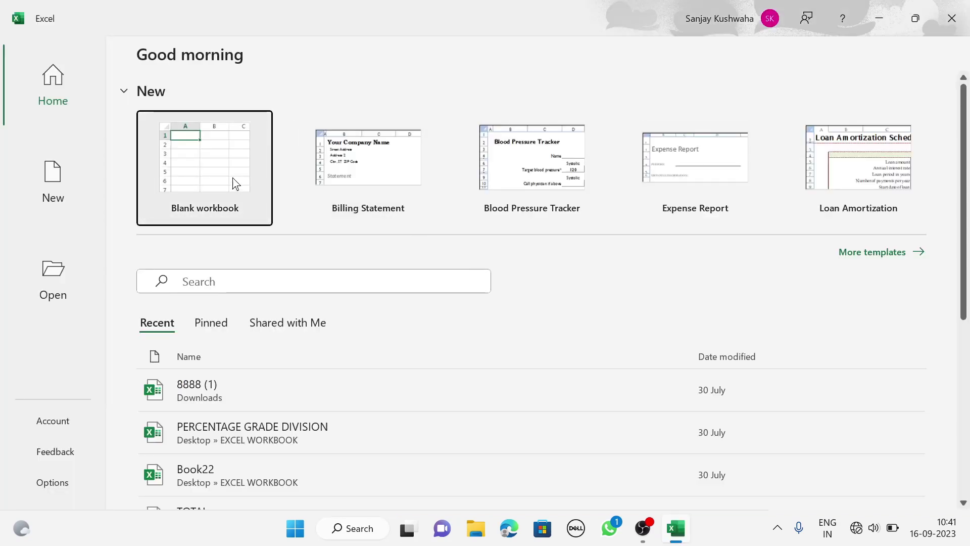
click(232, 179)
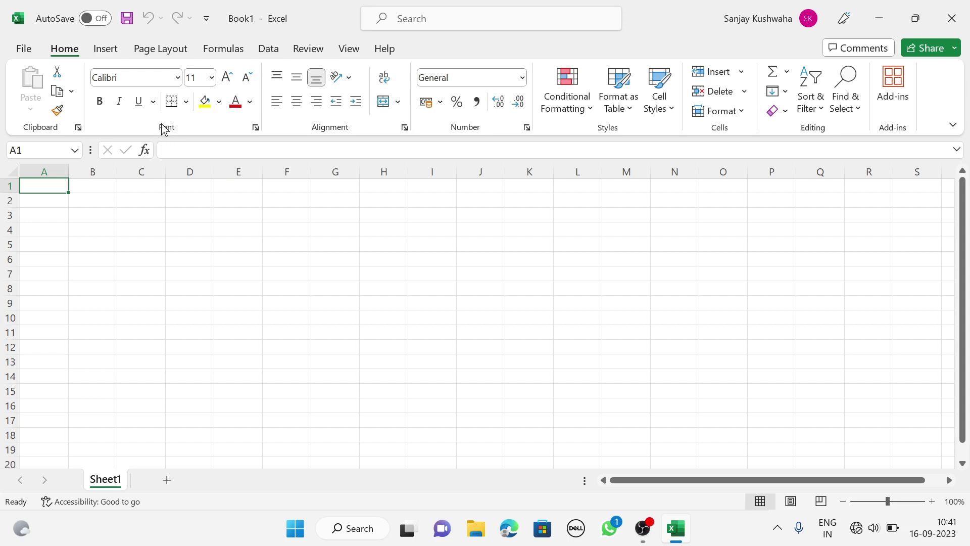
click(953, 22)
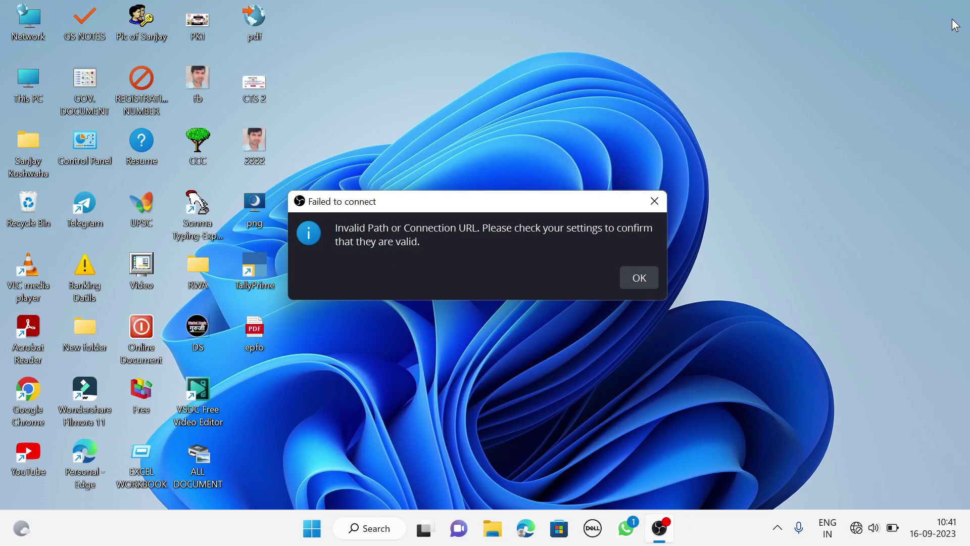
Step: Dismiss the connection error and scroll the Start menu's All apps list to Excel
click(652, 269)
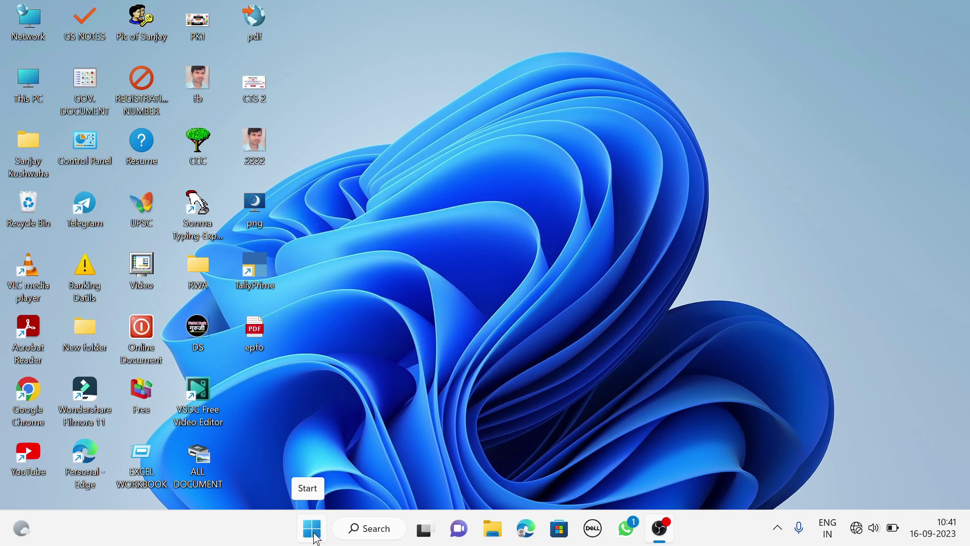
click(314, 535)
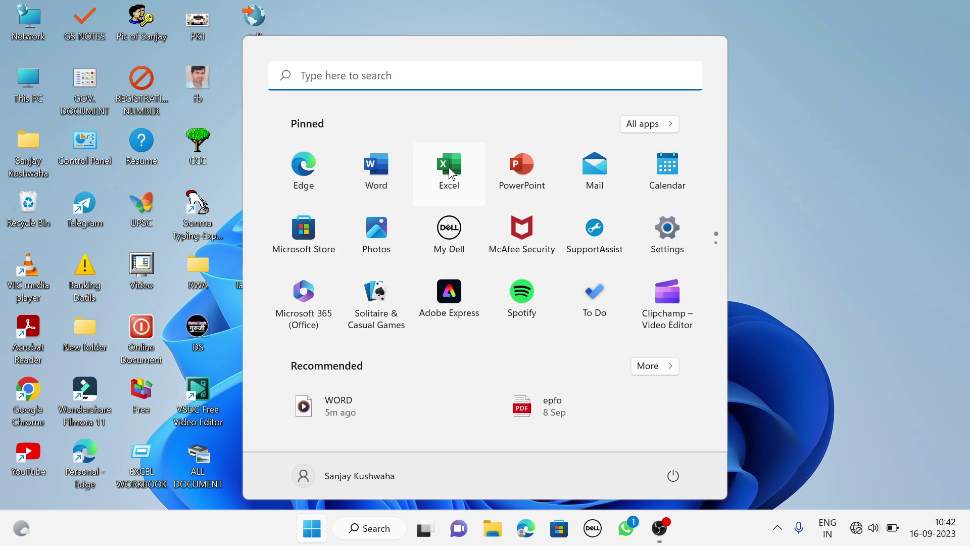
click(652, 125)
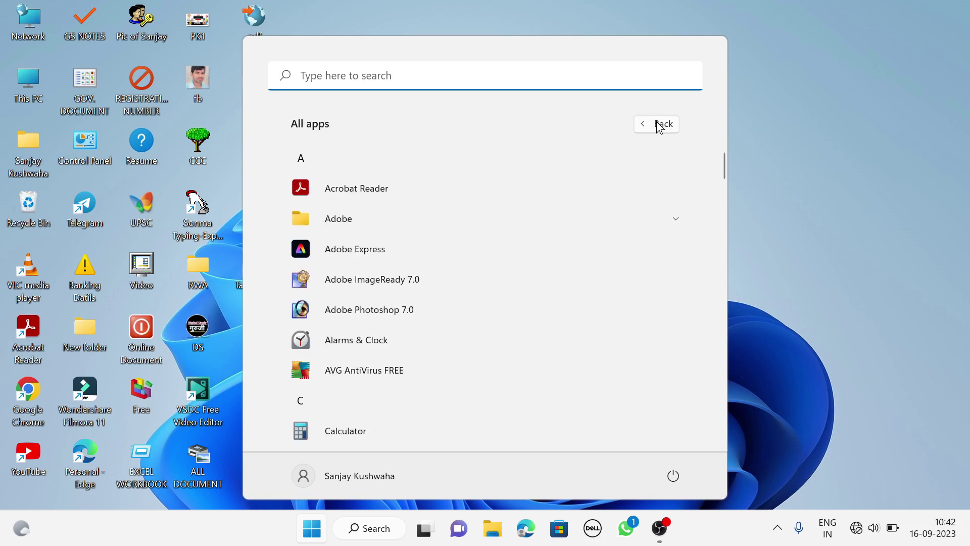
scroll(477, 213, down, 4)
scroll(475, 212, down, 1)
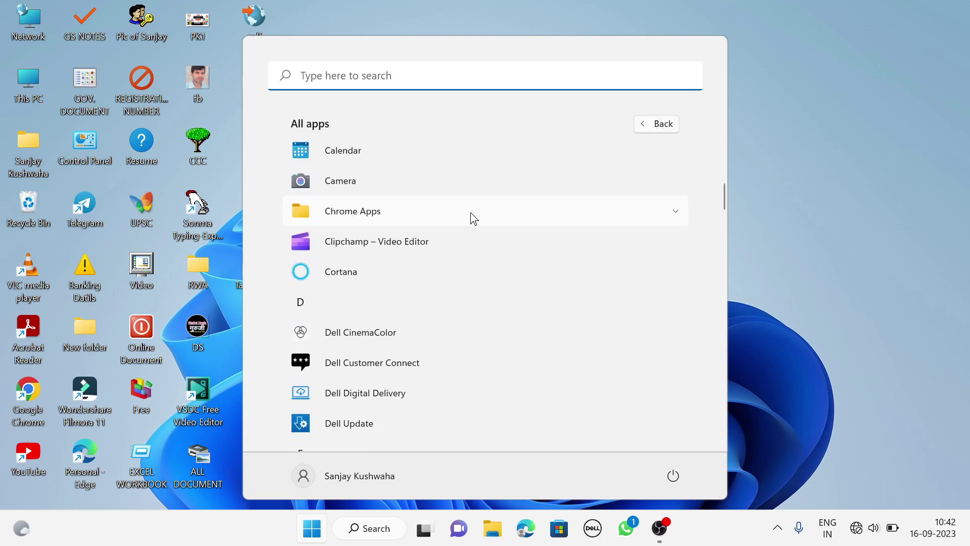
scroll(300, 303, down, 3)
scroll(299, 302, down, 2)
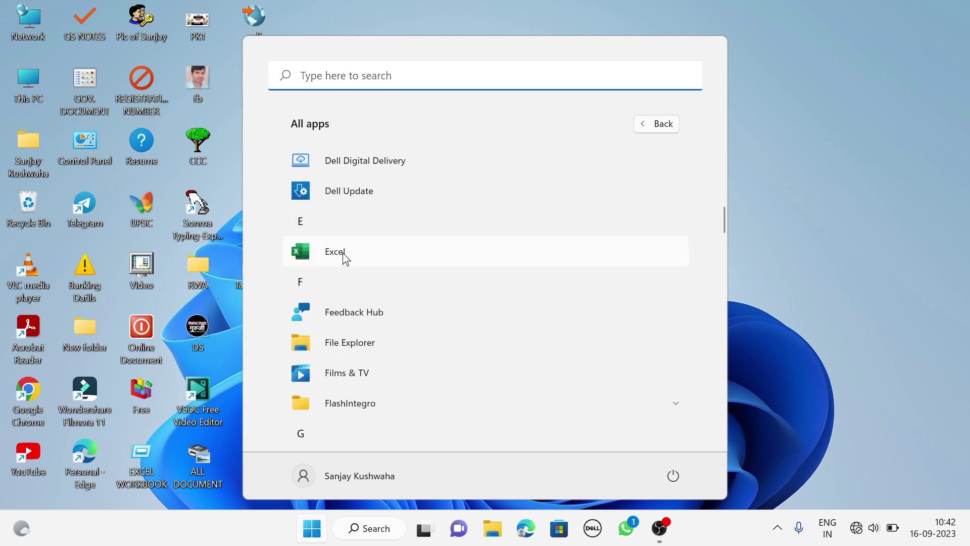
Step: In a new blank workbook enter GG in B4, GD in D4, ER in E9, RT in B10, then close
click(317, 254)
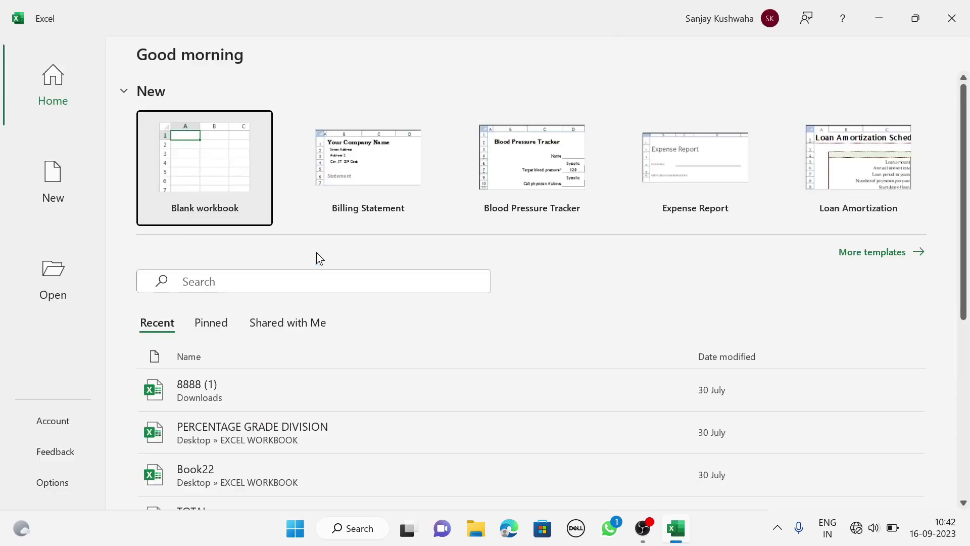
click(213, 166)
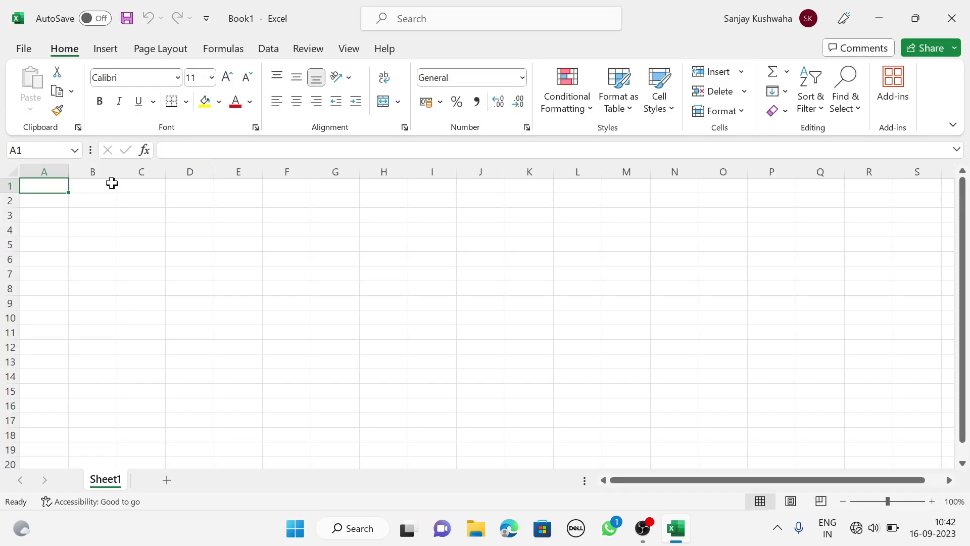
click(116, 234)
text(GG)
click(186, 234)
text(GD)
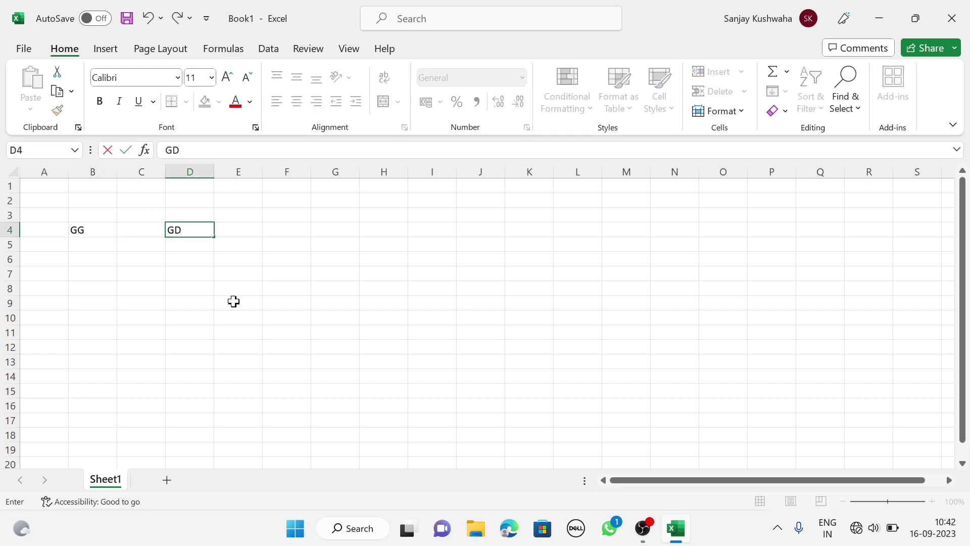
click(234, 301)
text(ER)
click(116, 314)
text(RT)
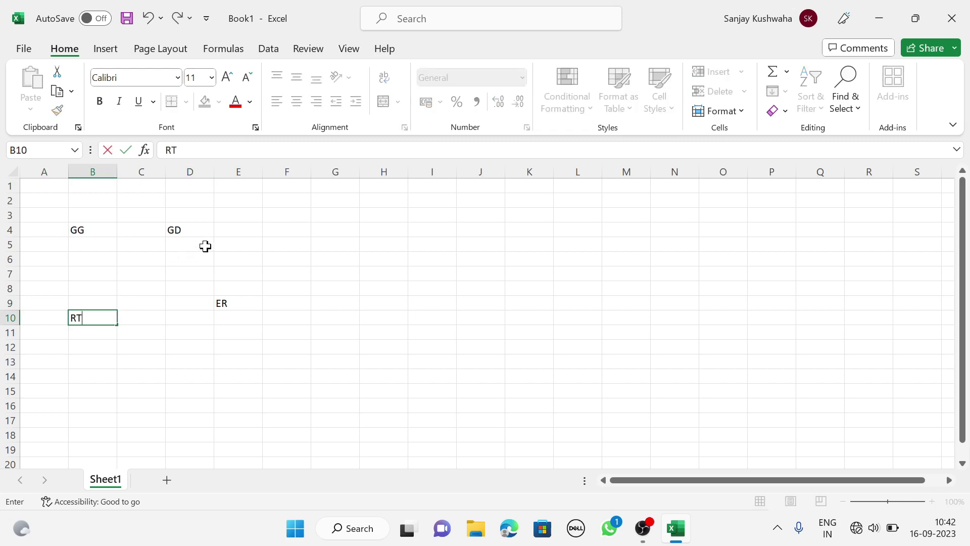
click(950, 25)
Step: Choose Don't Save to discard the entries and close Excel
click(536, 344)
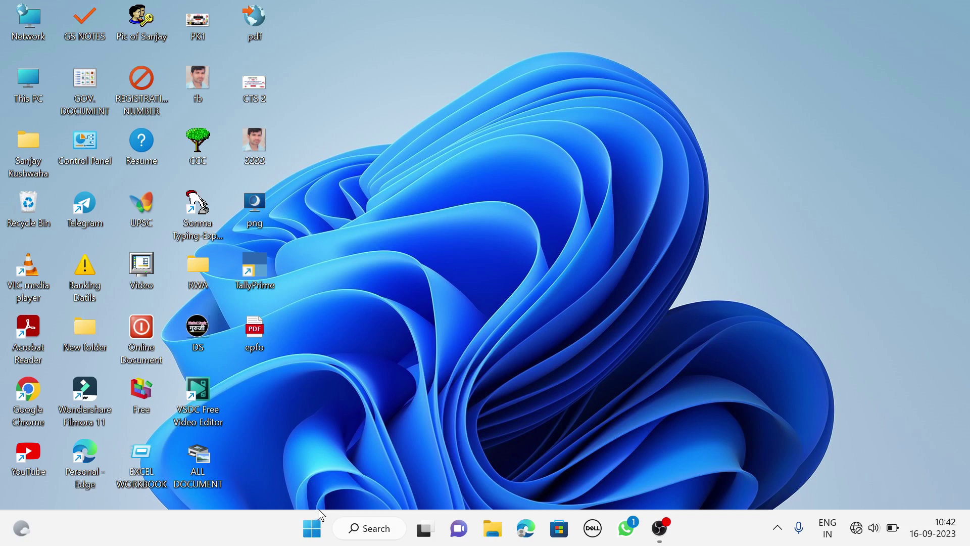
Step: Dismiss the connection error and run 'EXCEL' from the Win+R dialog
key(super+r)
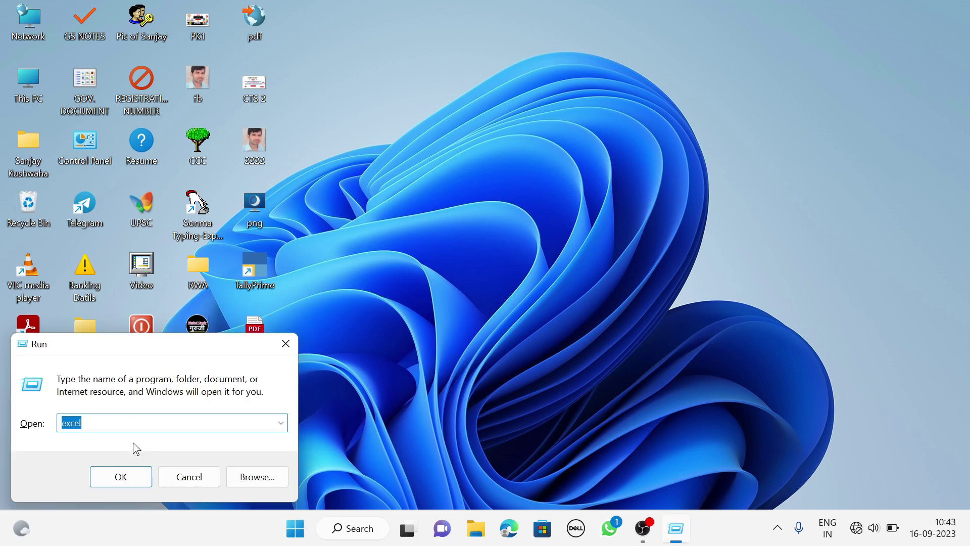
key(BackSpace)
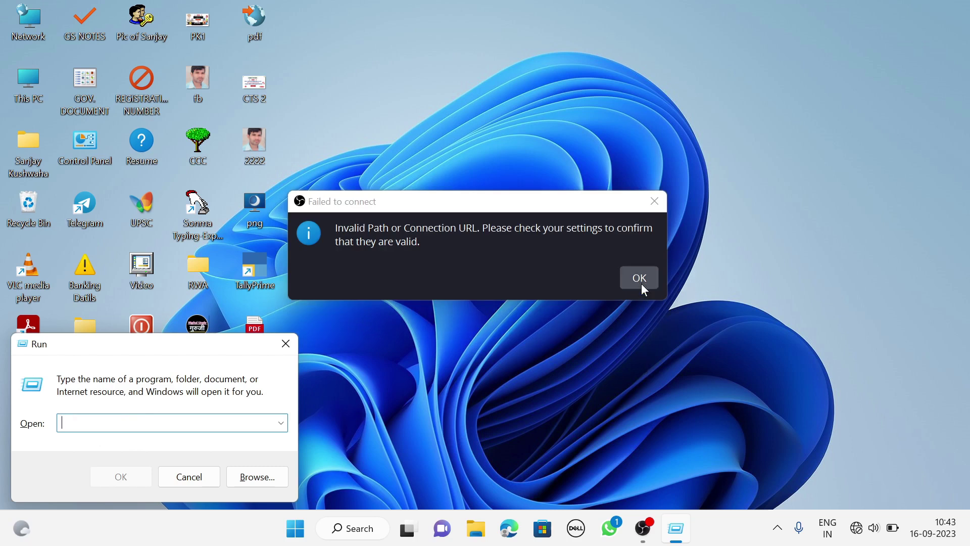
click(641, 278)
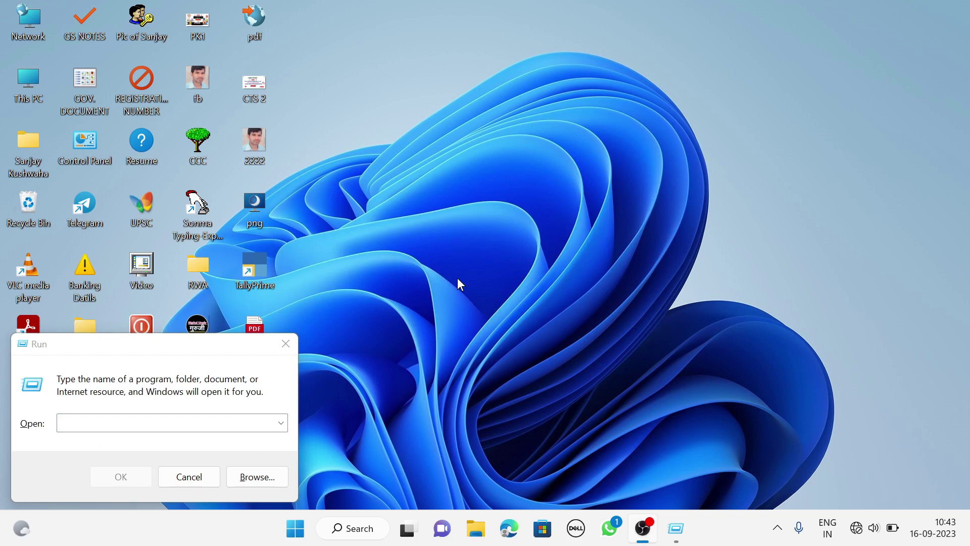
click(61, 423)
text(EXCEL)
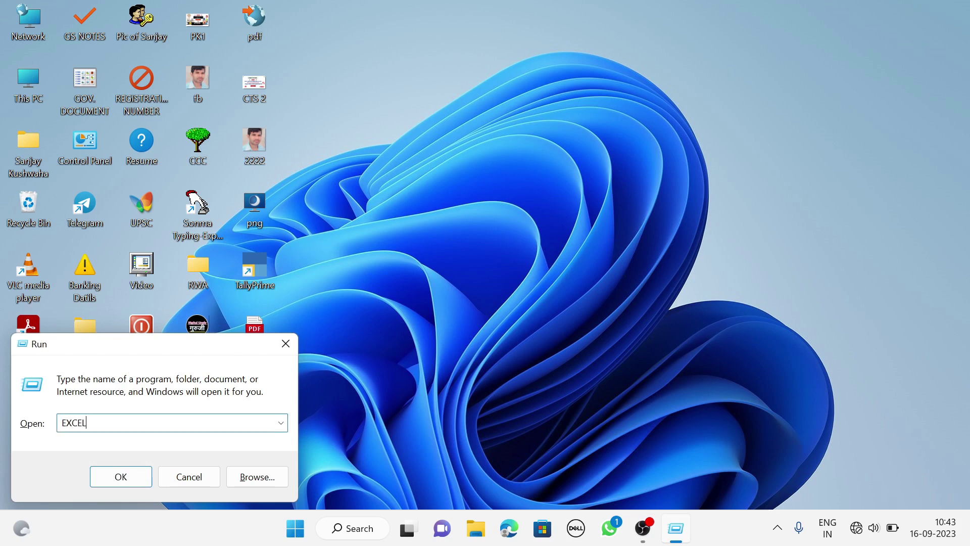
click(123, 479)
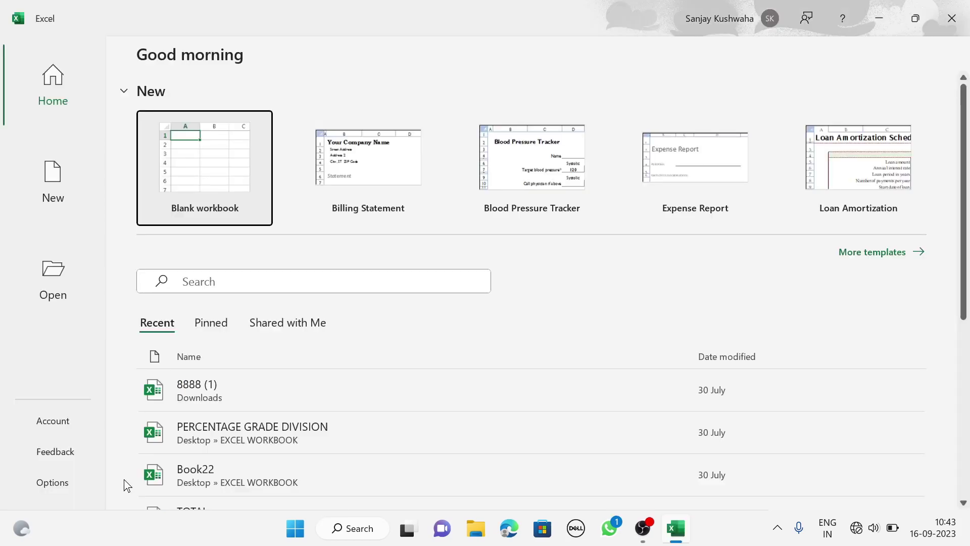
Step: Create a blank workbook and browse the Insert, Page Layout and Formulas tabs, returning to Page Layout
click(178, 184)
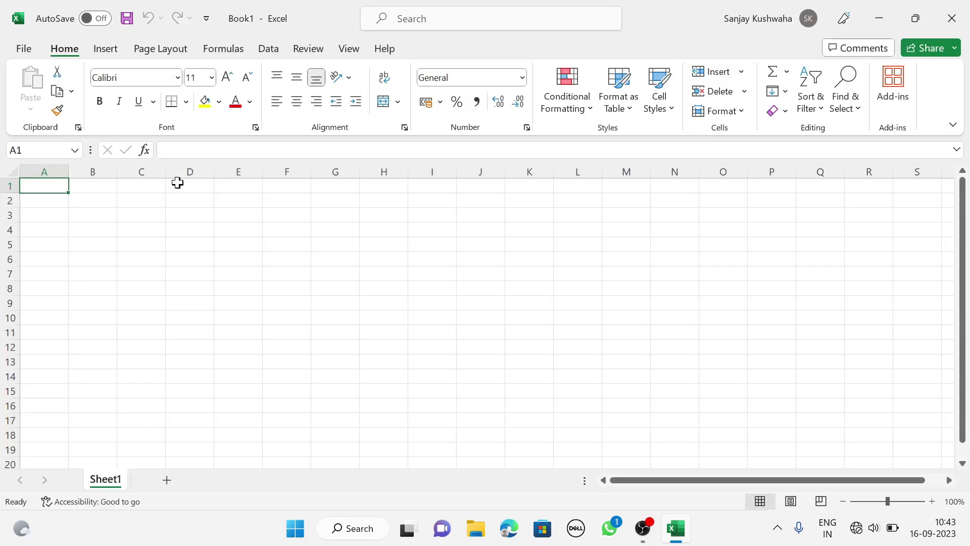
click(102, 51)
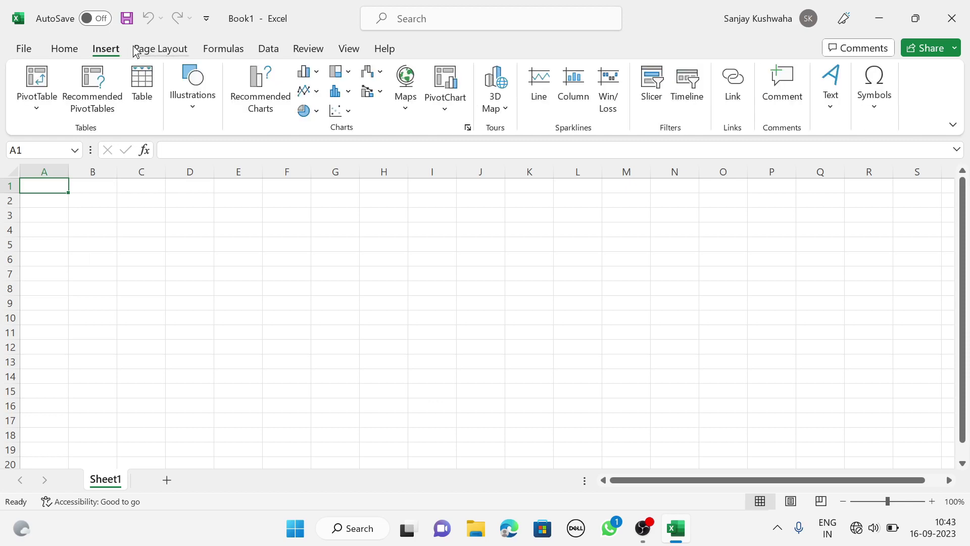
click(157, 49)
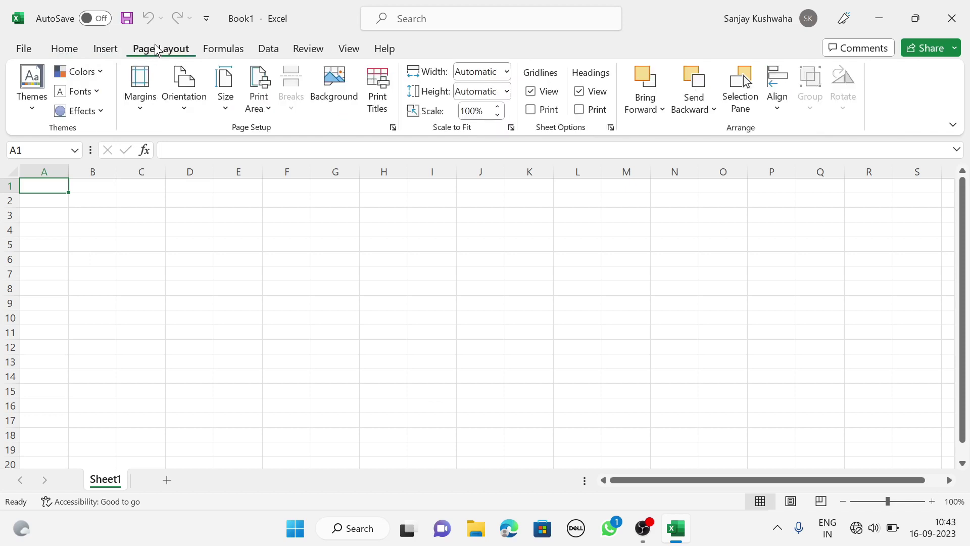
click(232, 51)
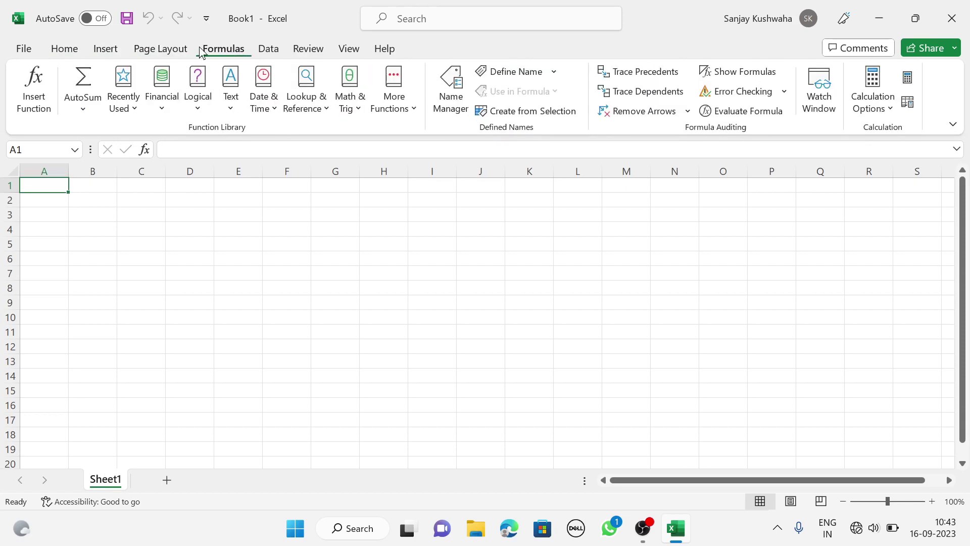
click(161, 49)
Step: Close the theme Colors list, select E6:H11, then leave only F7 selected
click(88, 81)
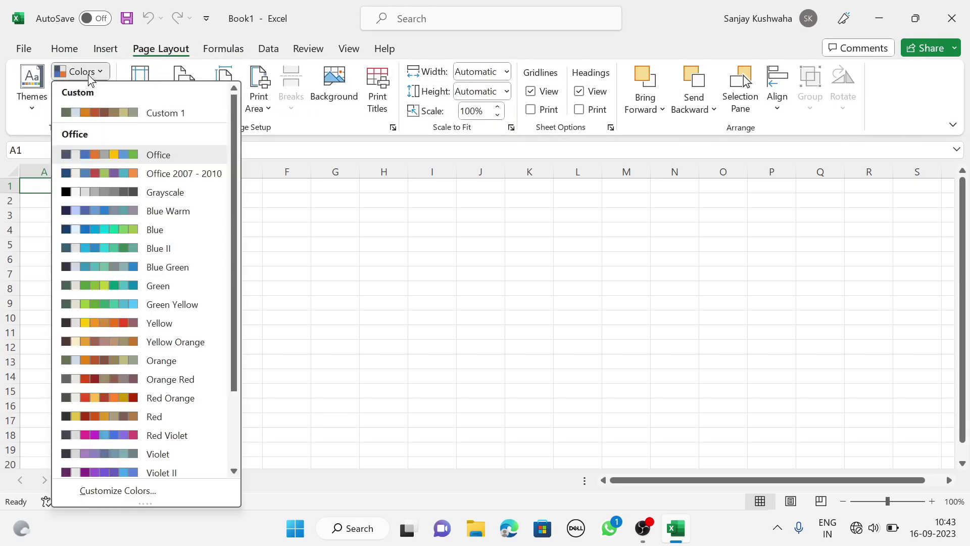
click(240, 264)
drag(240, 264, 396, 335)
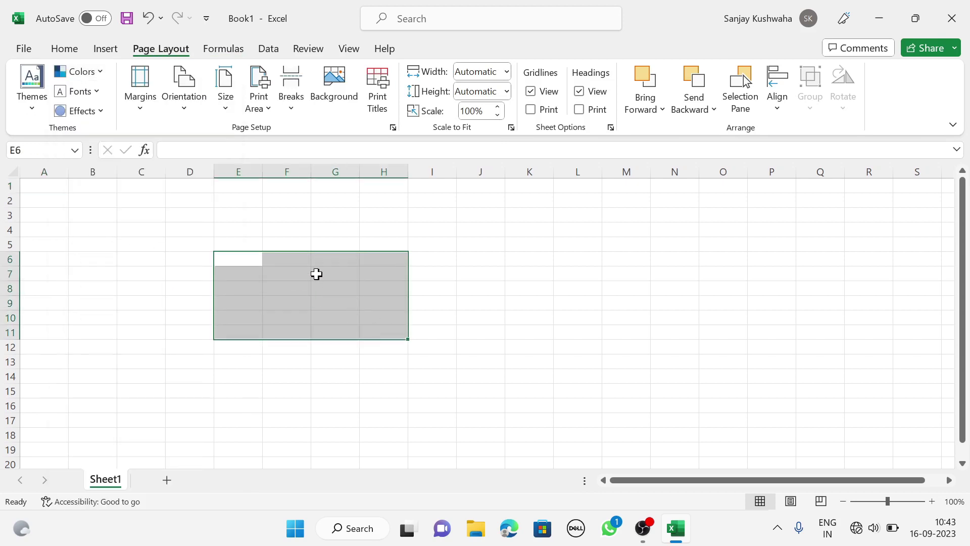
click(306, 273)
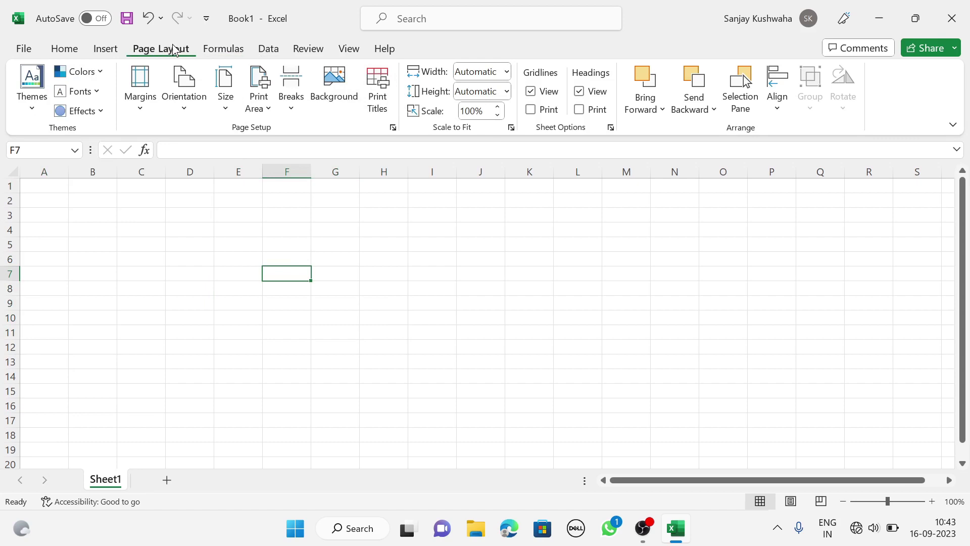
Step: Browse the Formulas, Data and Review tabs
click(223, 51)
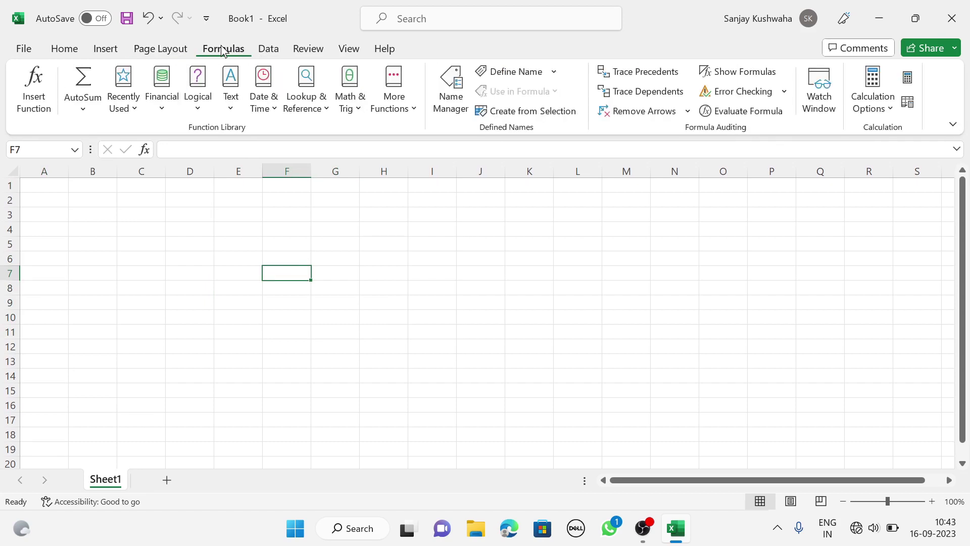
click(275, 49)
click(304, 49)
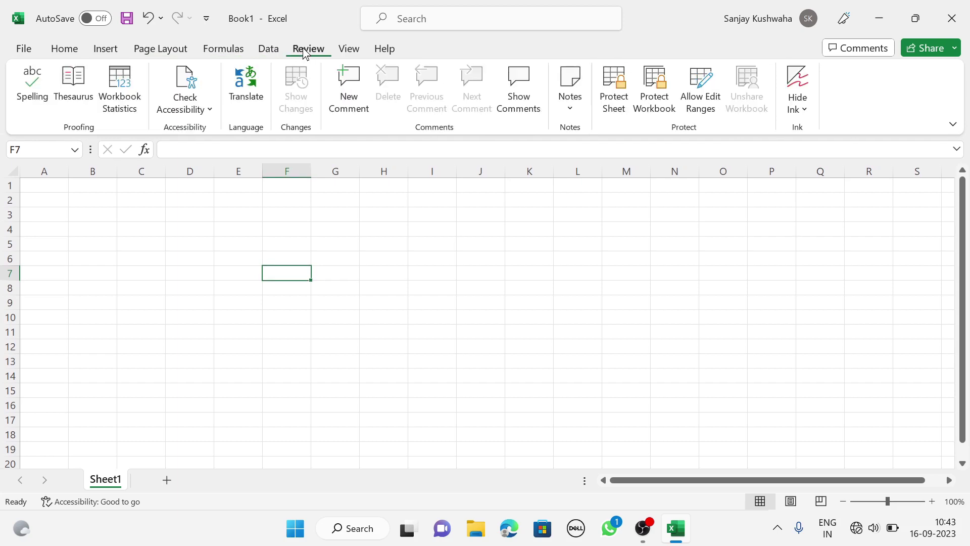